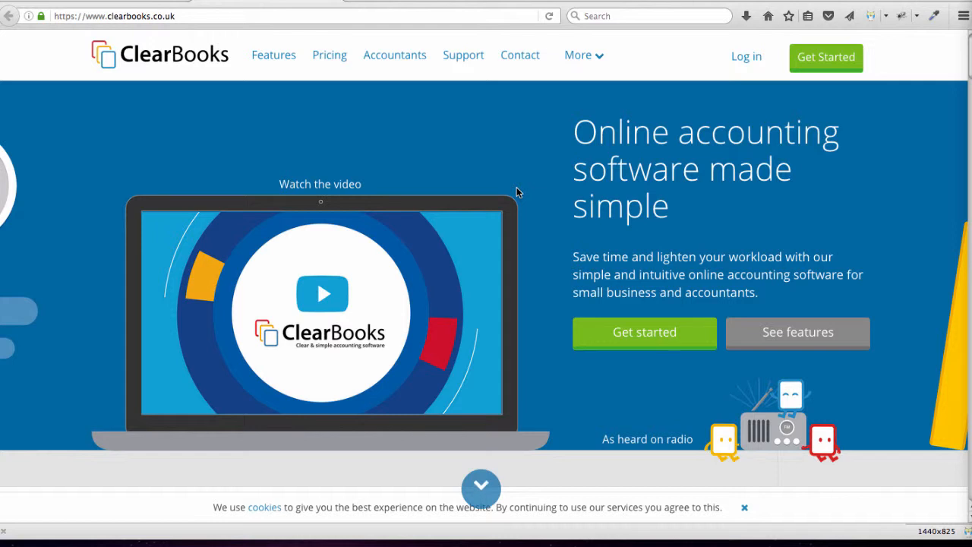
click(744, 57)
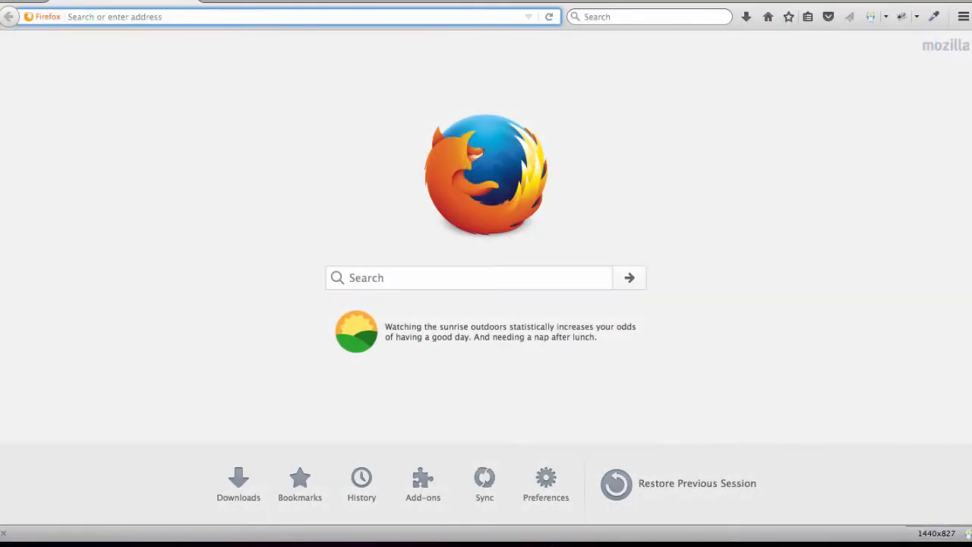
text(www.clearbooks.co.uk/)
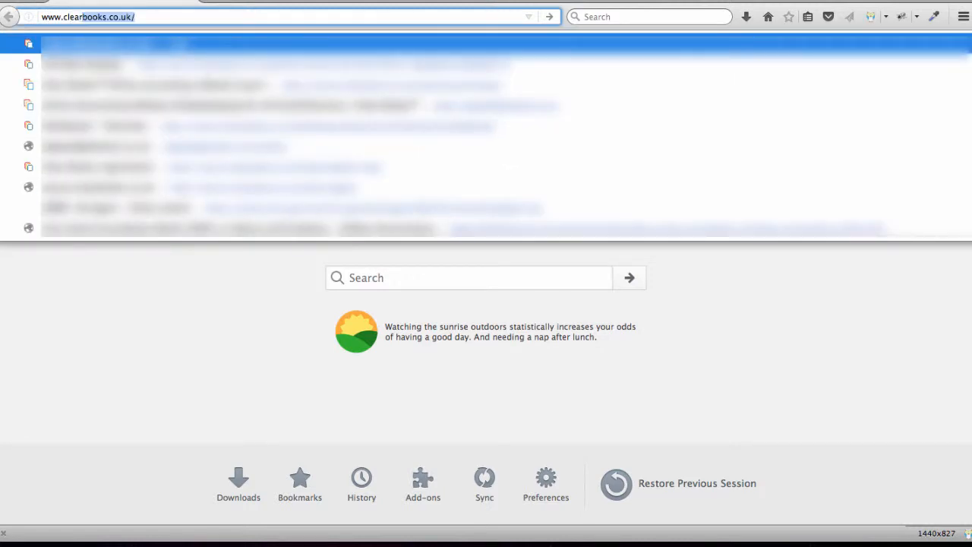
key(Return)
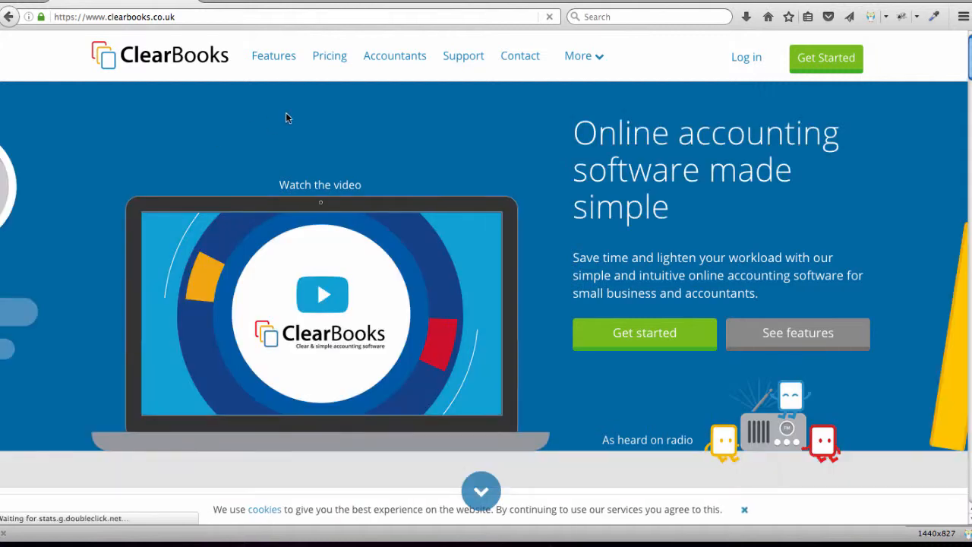
click(741, 61)
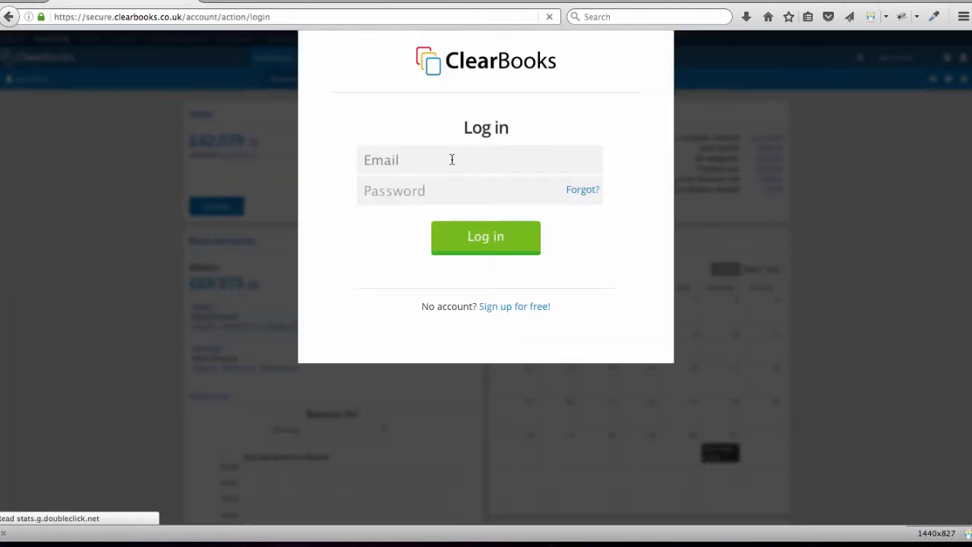
click(452, 159)
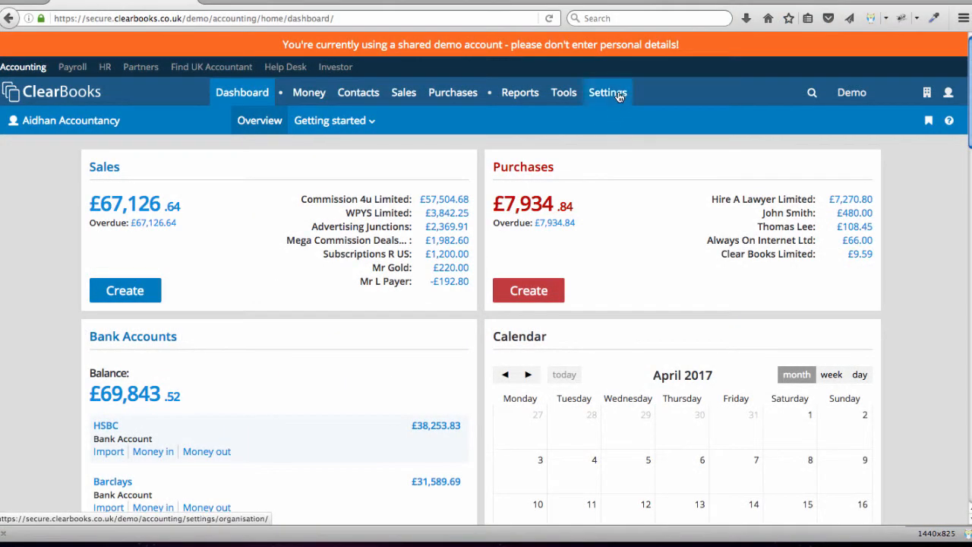
- Open the invoice themes in the system configuration settings and start a new invoice theme
mouse_move(614, 105)
click(362, 120)
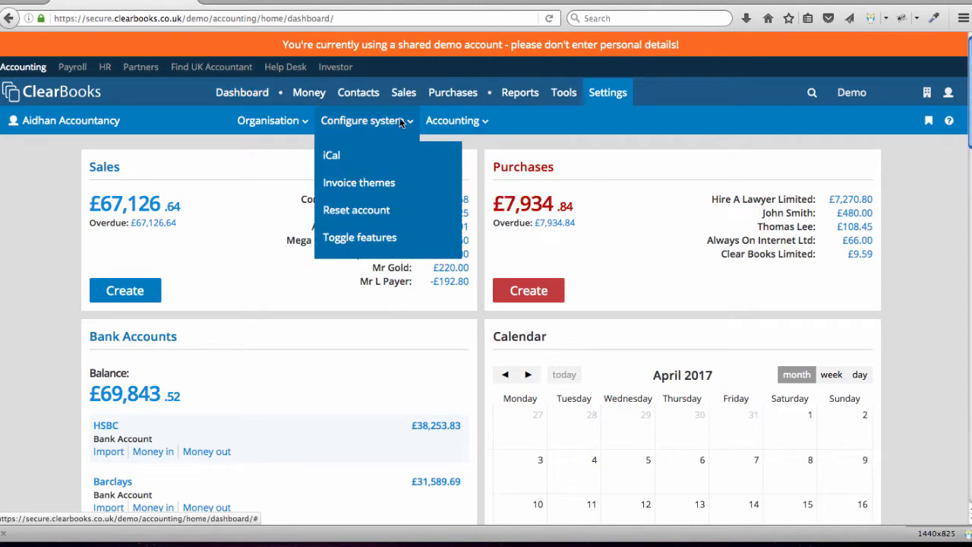
click(363, 186)
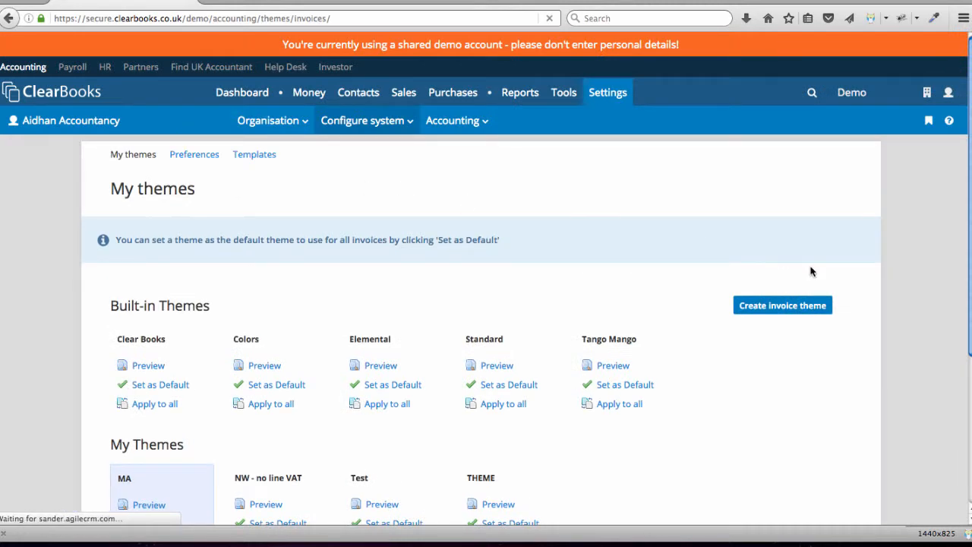
click(782, 307)
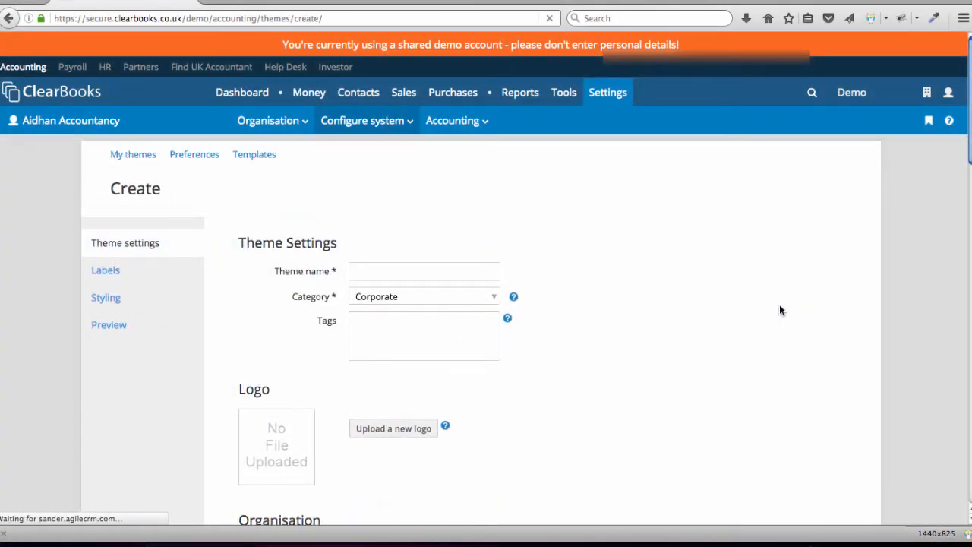
- Name the new theme "Theme test" and choose Corporate as its category
click(412, 271)
text(Theme test)
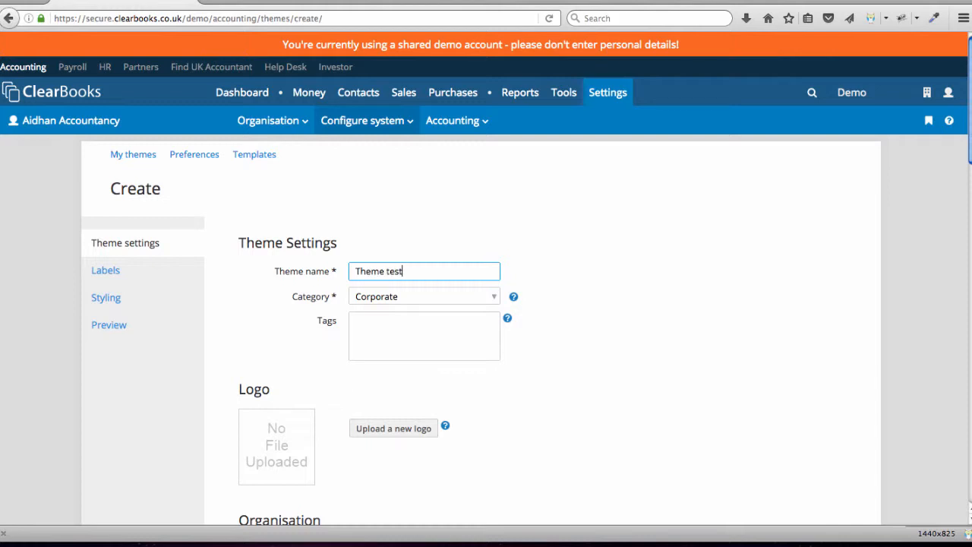
click(424, 302)
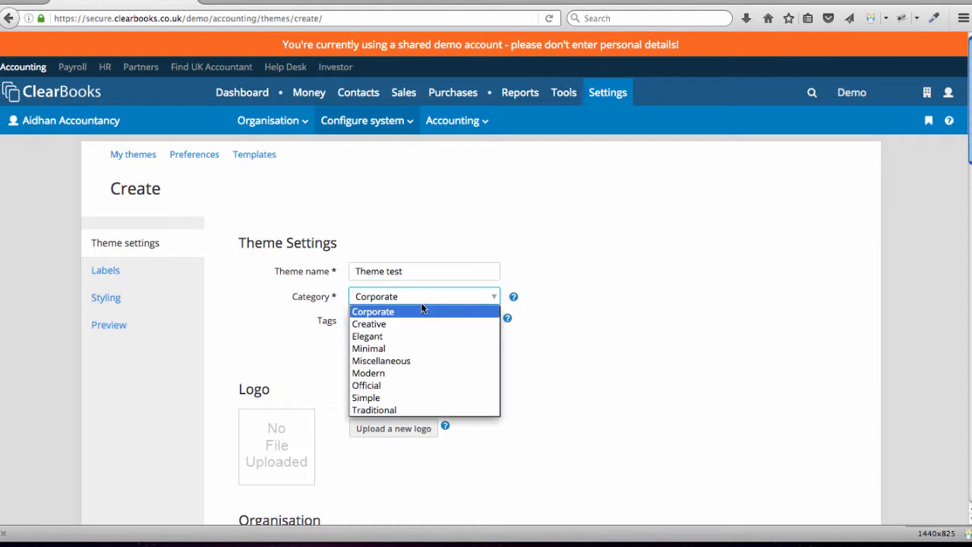
click(416, 310)
- Review the theme's logo, organisation, invoice, customer, line item and PDF settings, and save the theme
scroll(587, 396, down, 2)
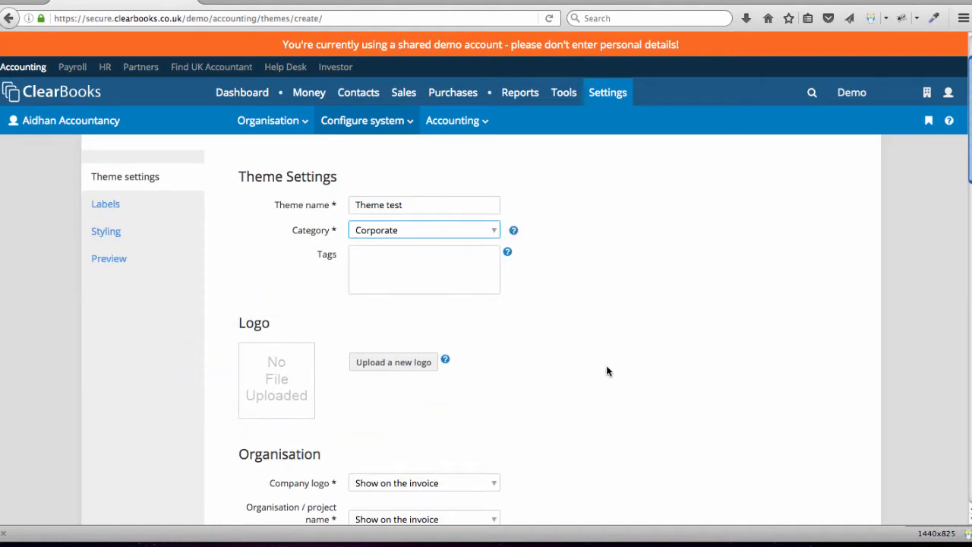
scroll(607, 371, down, 5)
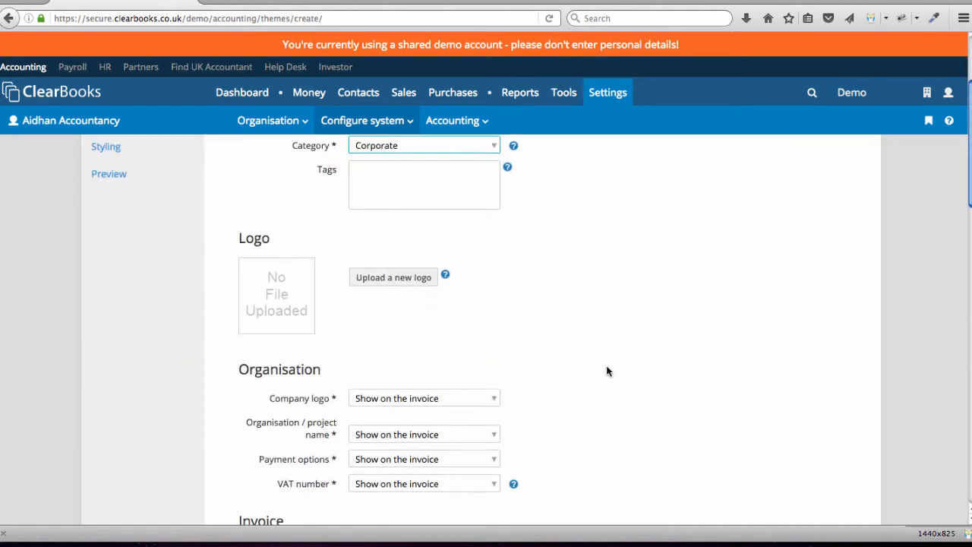
scroll(607, 370, down, 2)
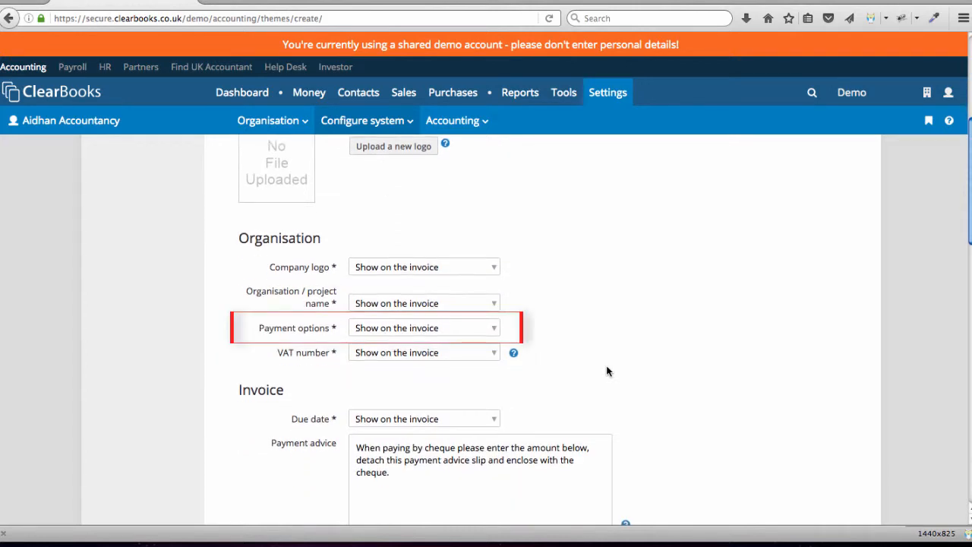
scroll(607, 371, down, 1)
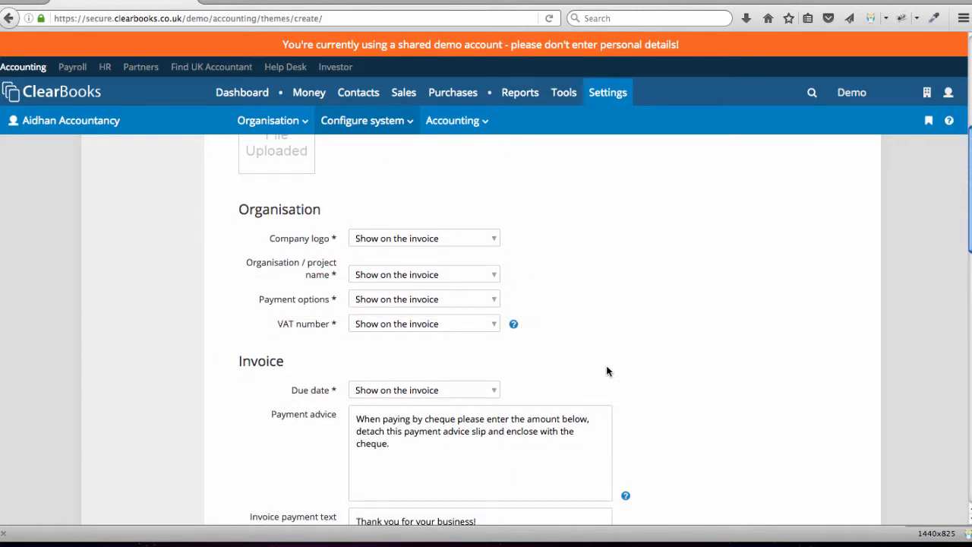
scroll(607, 371, down, 2)
scroll(607, 369, down, 1)
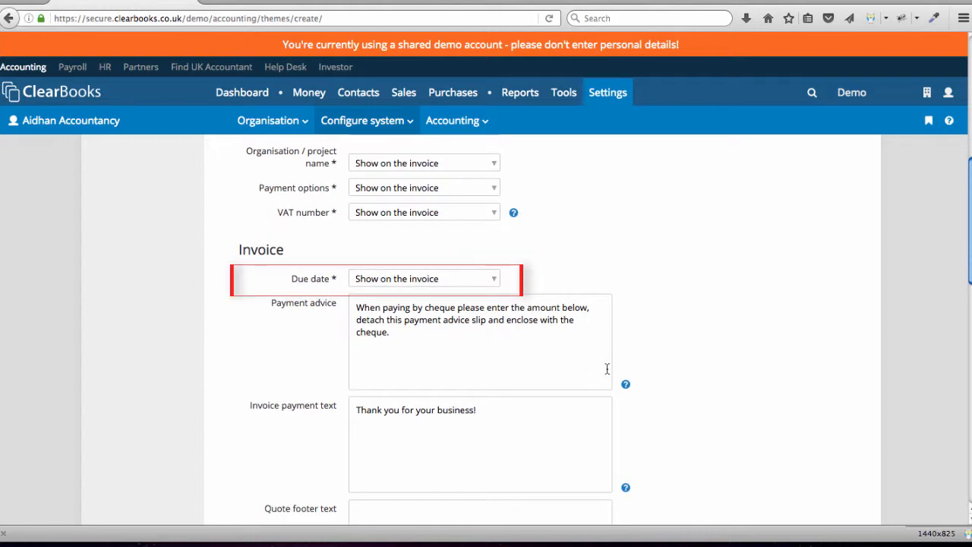
scroll(607, 369, down, 1)
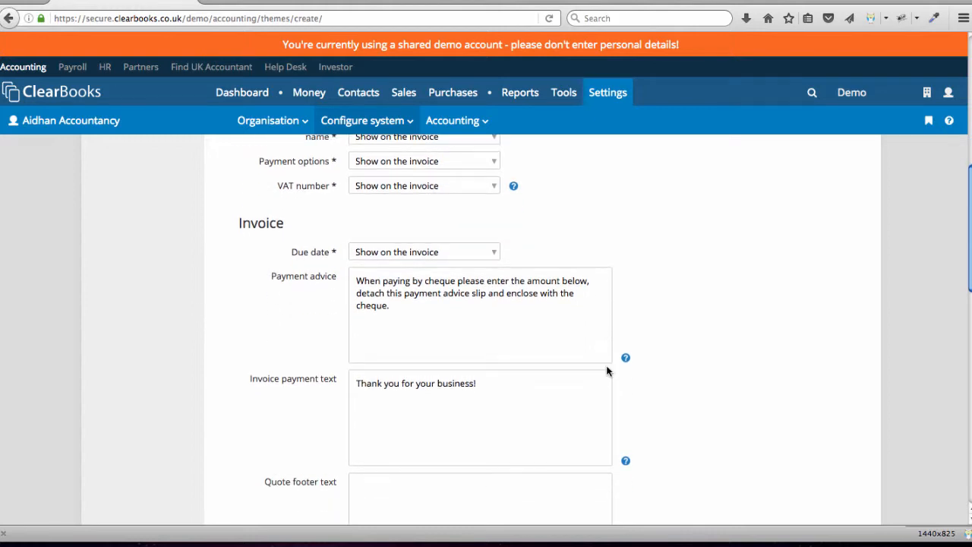
scroll(607, 370, down, 1)
scroll(640, 370, down, 1)
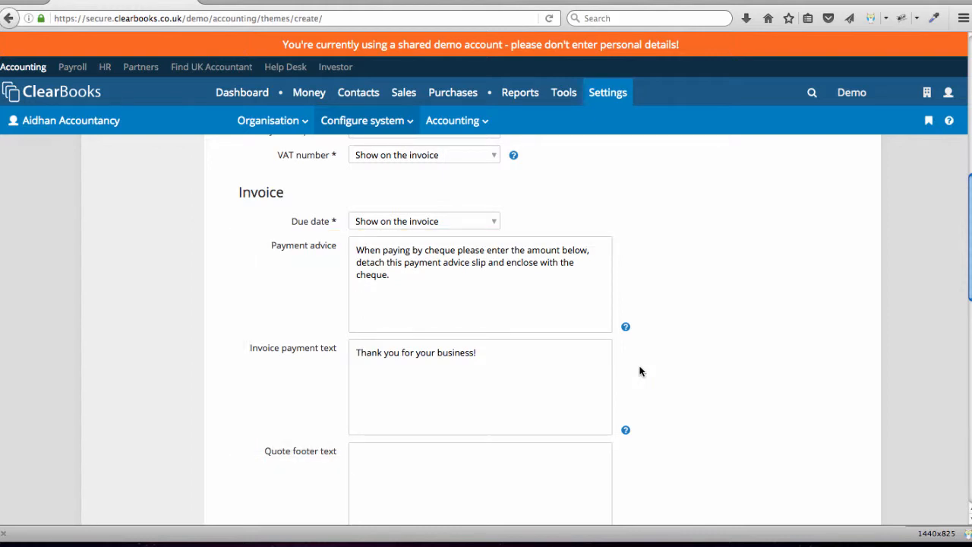
scroll(640, 371, down, 7)
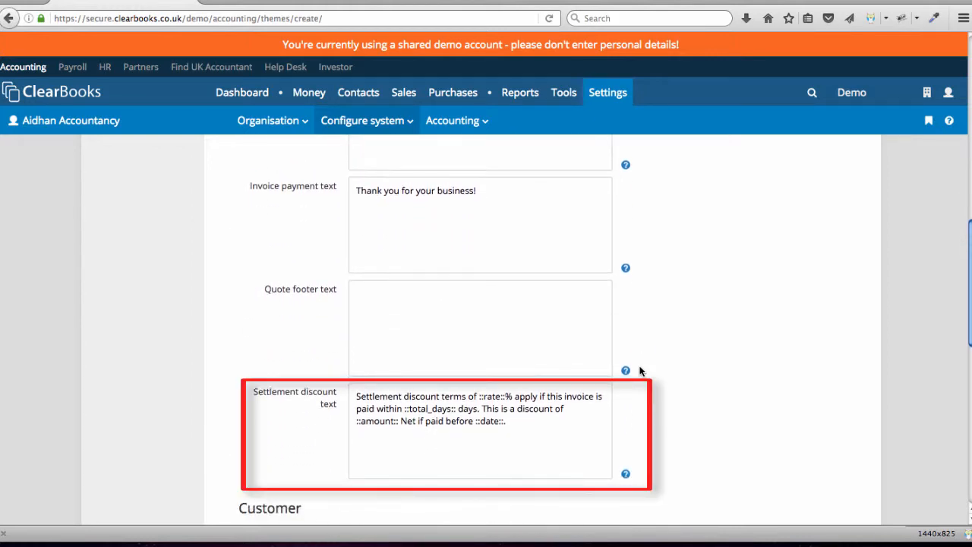
scroll(639, 371, down, 10)
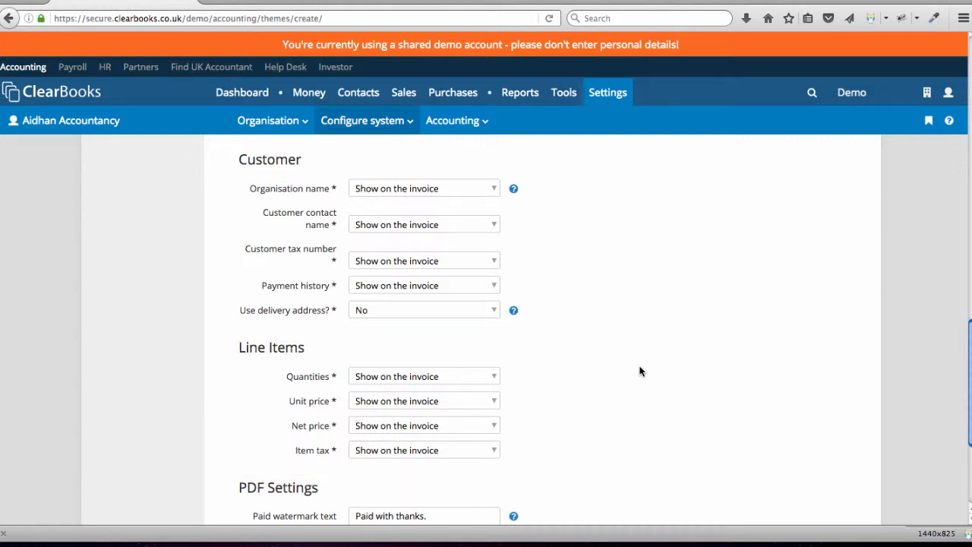
scroll(639, 370, down, 3)
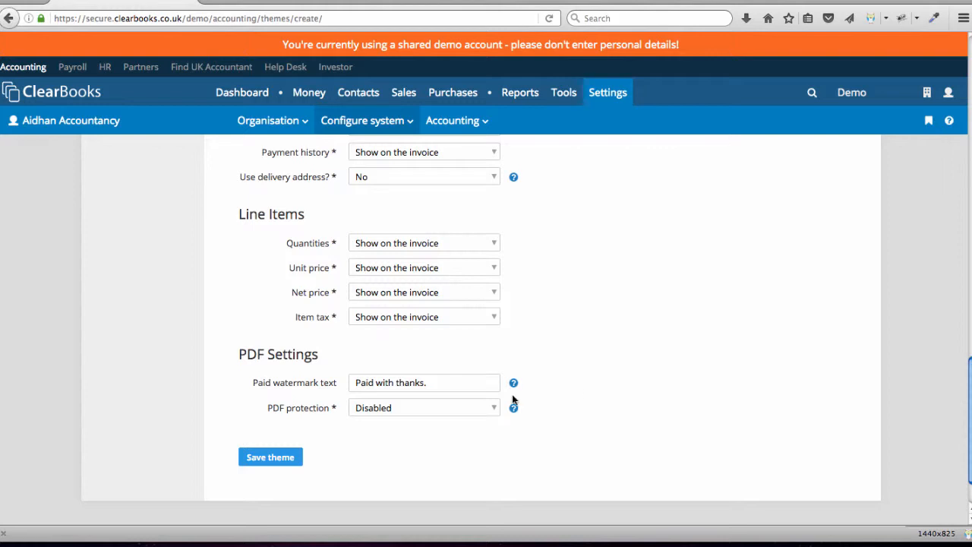
click(268, 457)
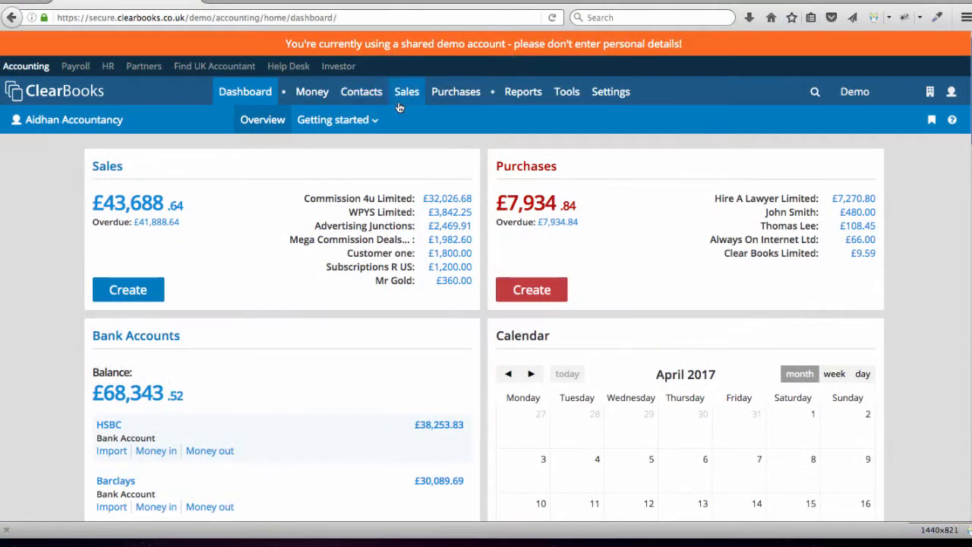
- Start a new sales invoice from the invoices list
mouse_move(396, 102)
click(265, 124)
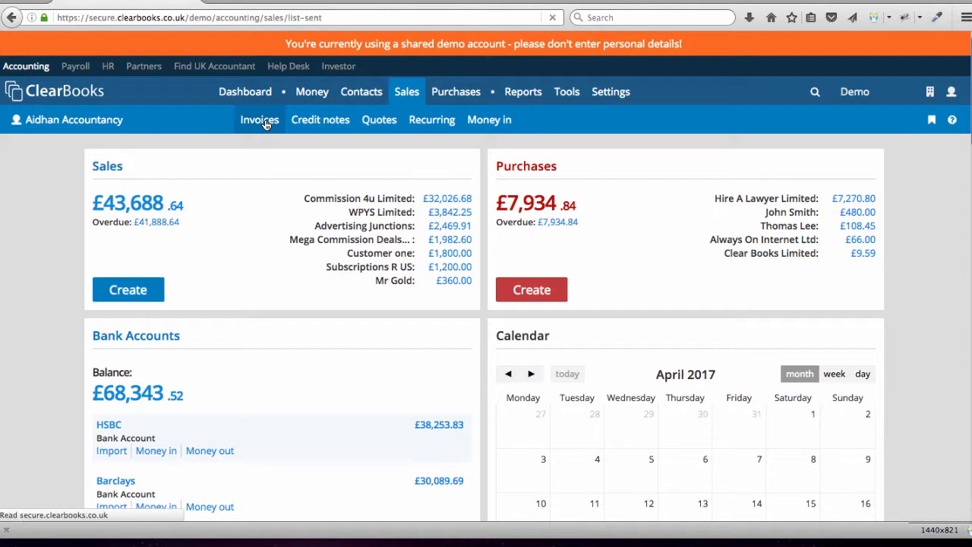
click(160, 231)
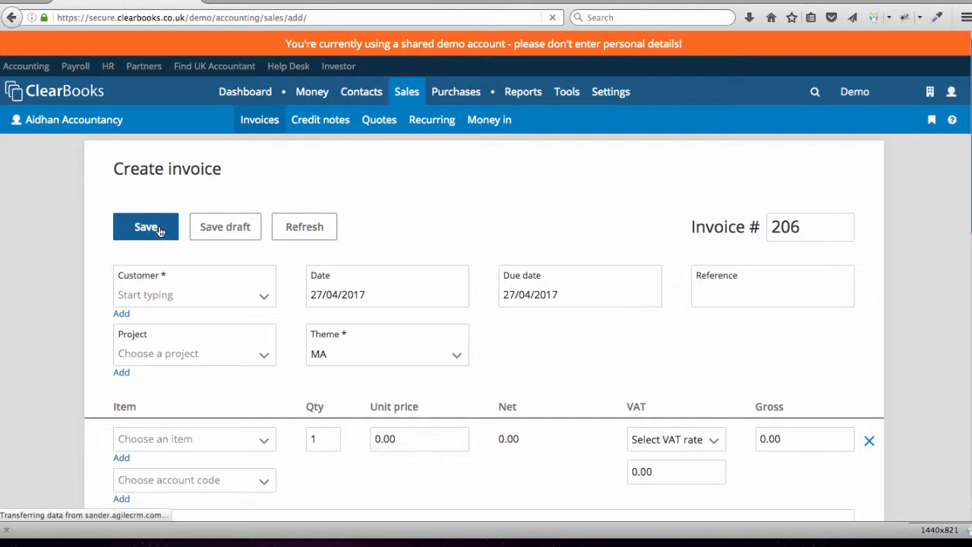
- Add a new customer called "Customer two" to the invoice and save it
click(120, 313)
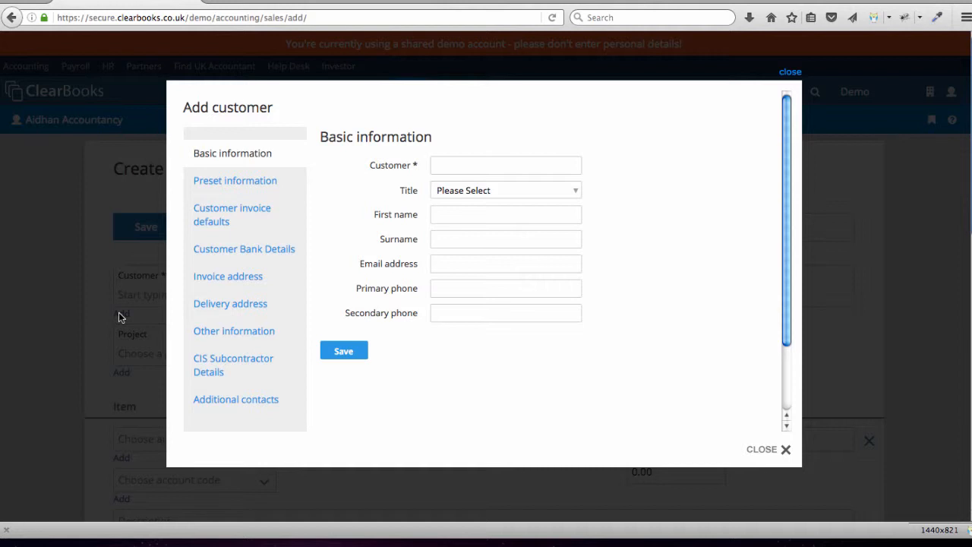
click(460, 169)
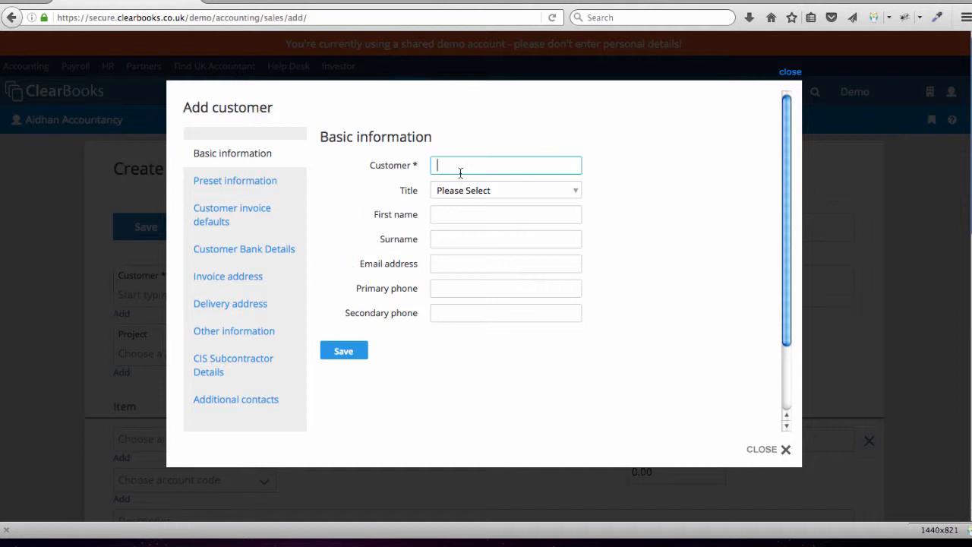
text(Customer two)
click(344, 348)
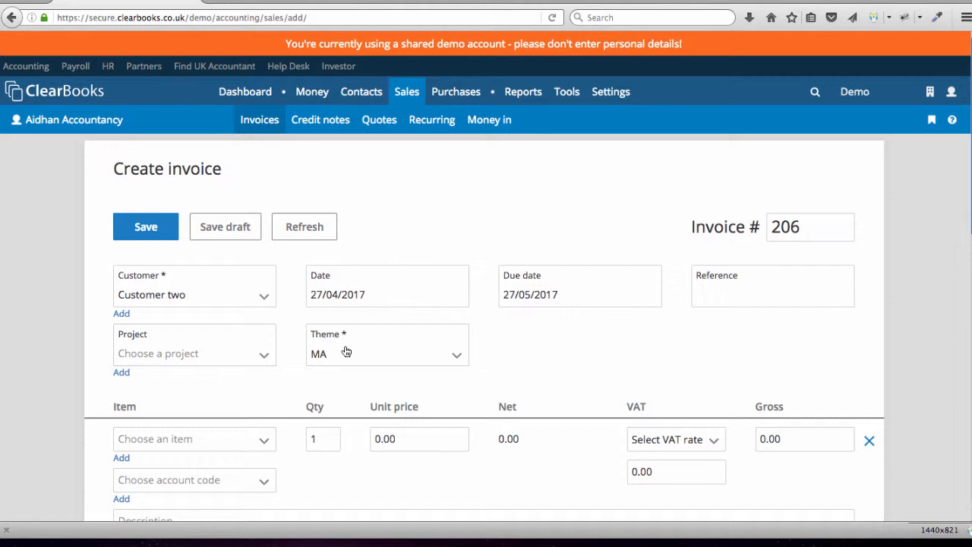
- Set the invoice date to 01/04/2017 and the due date to 30/04/2017, using the Clear Books theme
click(387, 300)
click(439, 367)
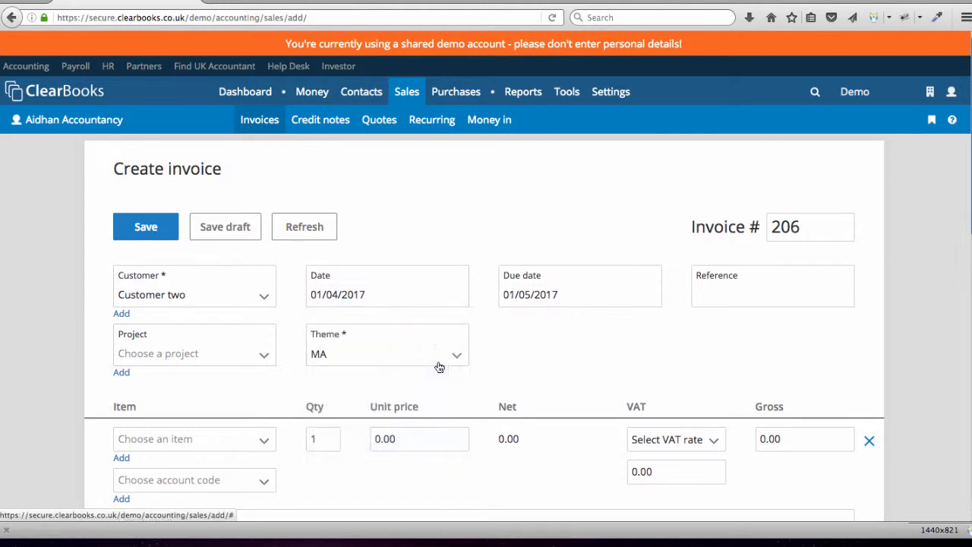
click(548, 298)
click(515, 322)
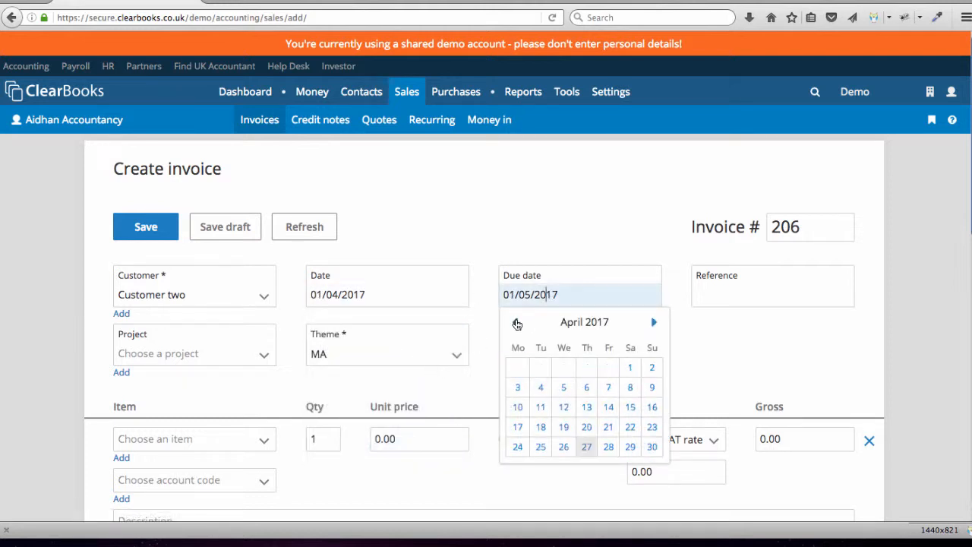
click(652, 446)
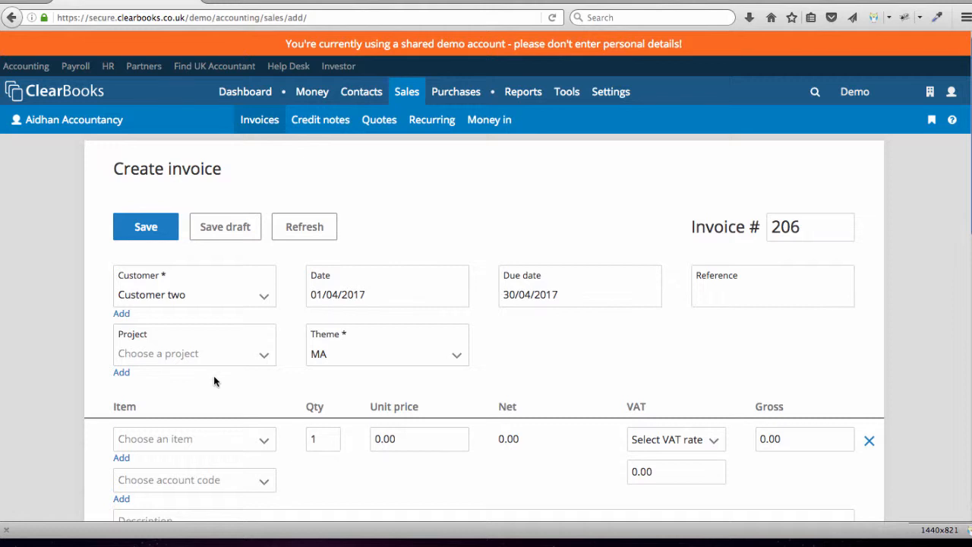
click(458, 357)
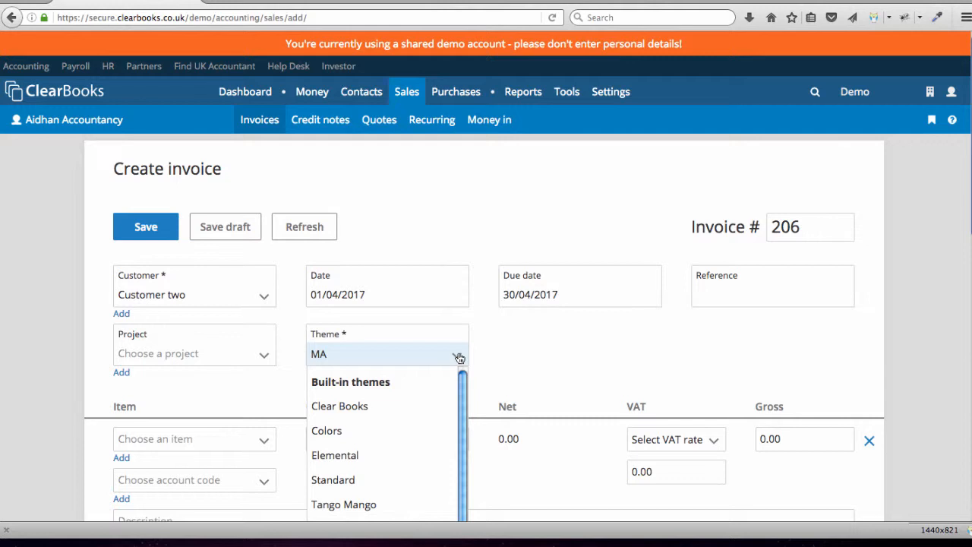
click(382, 406)
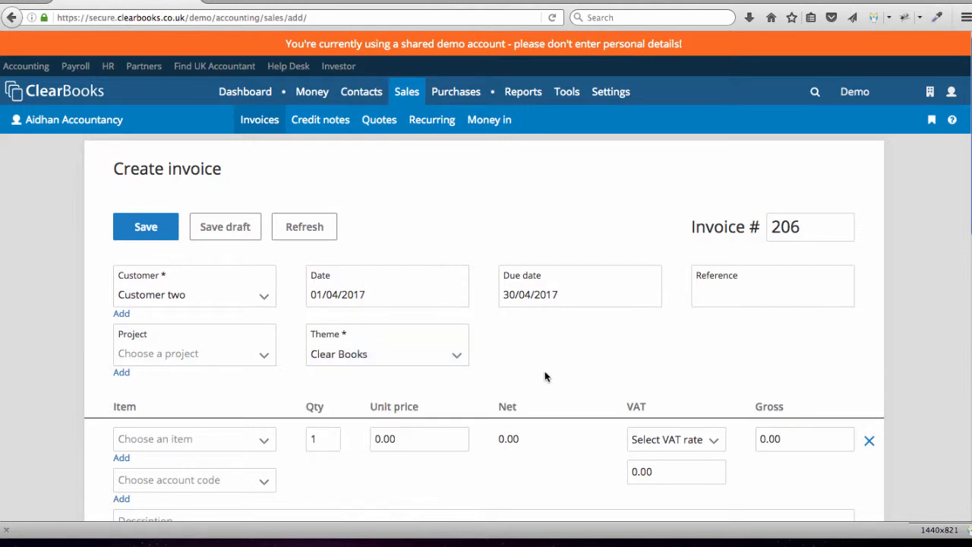
- Create a new Sale item named "Revenue test item 2" for the invoice line and save it
scroll(545, 372, down, 5)
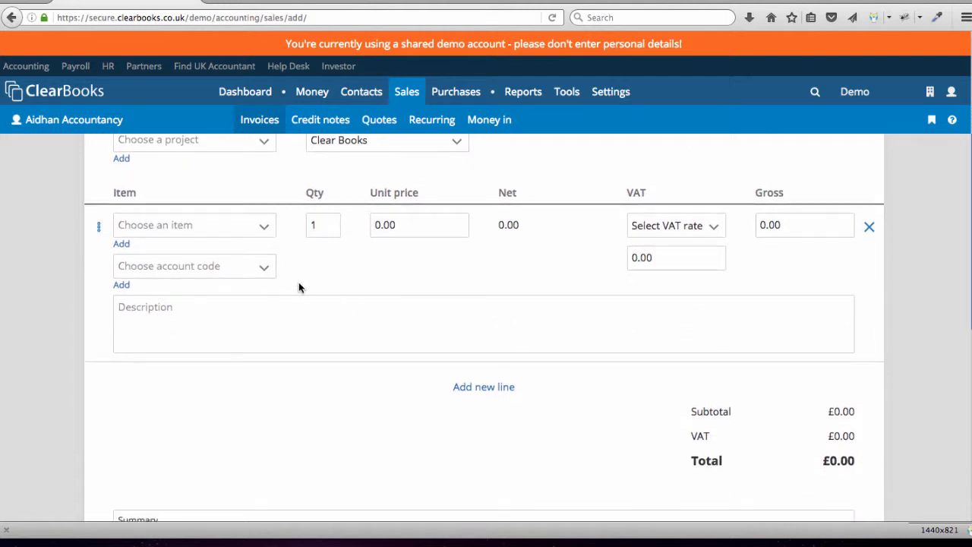
click(125, 244)
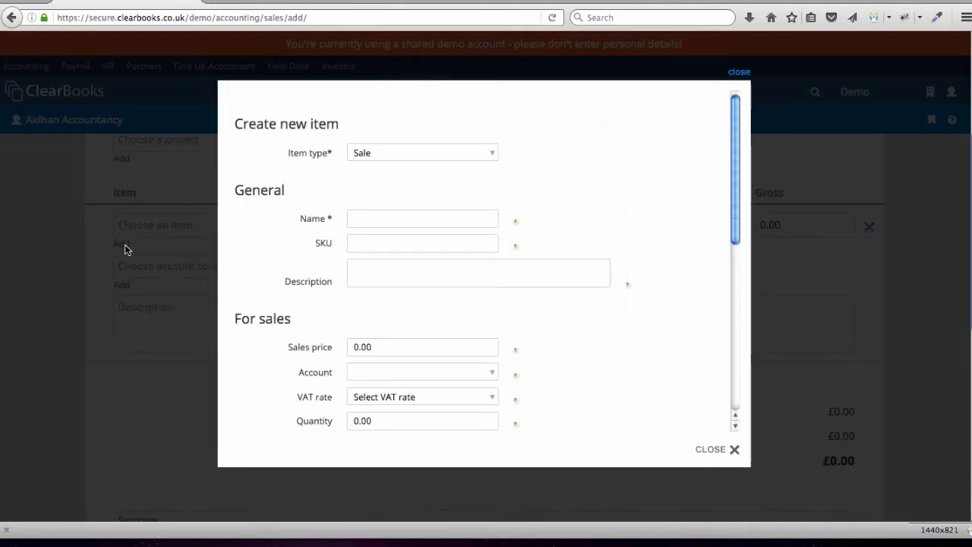
click(418, 159)
click(572, 152)
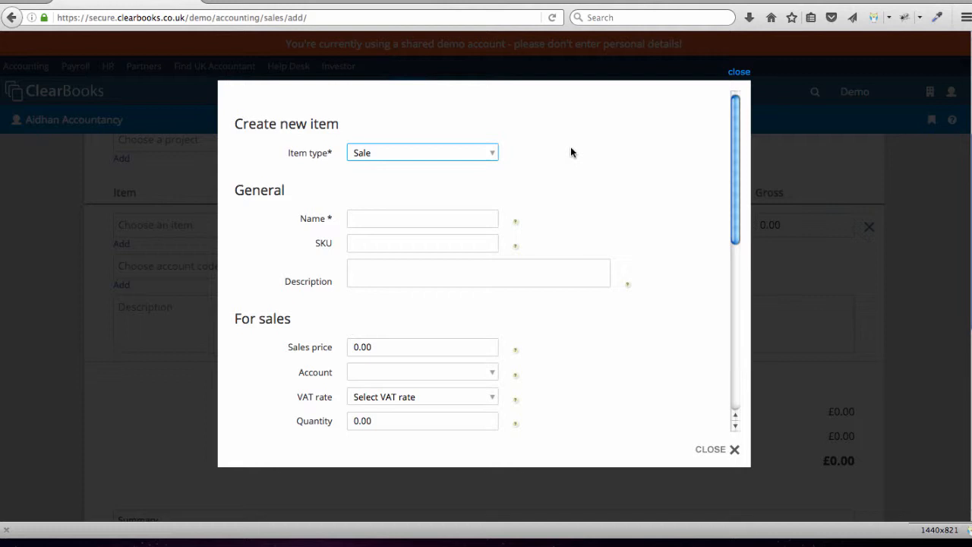
click(387, 221)
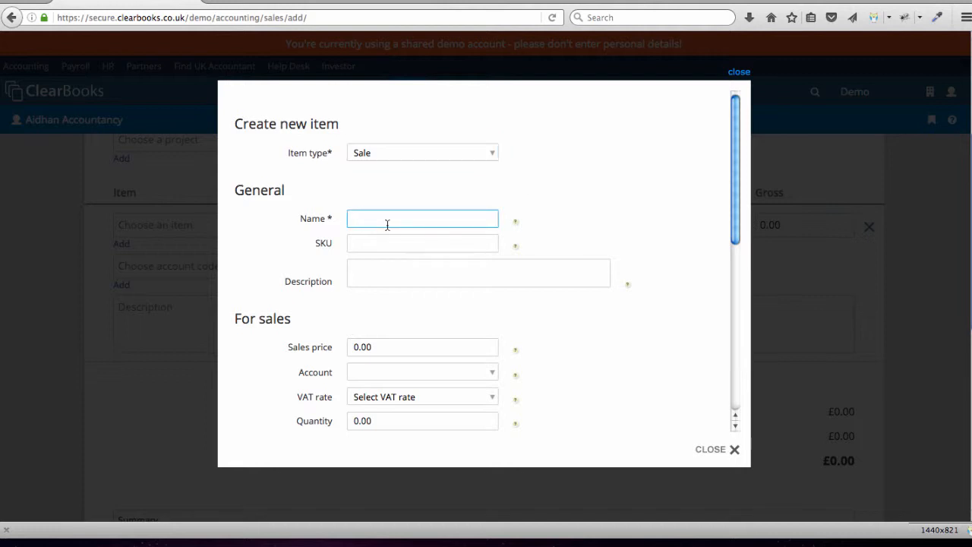
text(Reven)
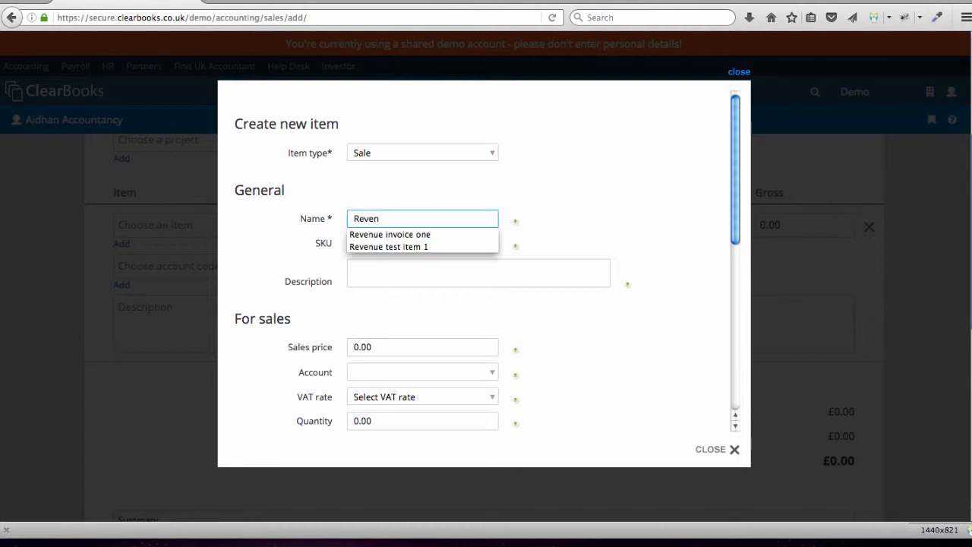
text(ue test item )
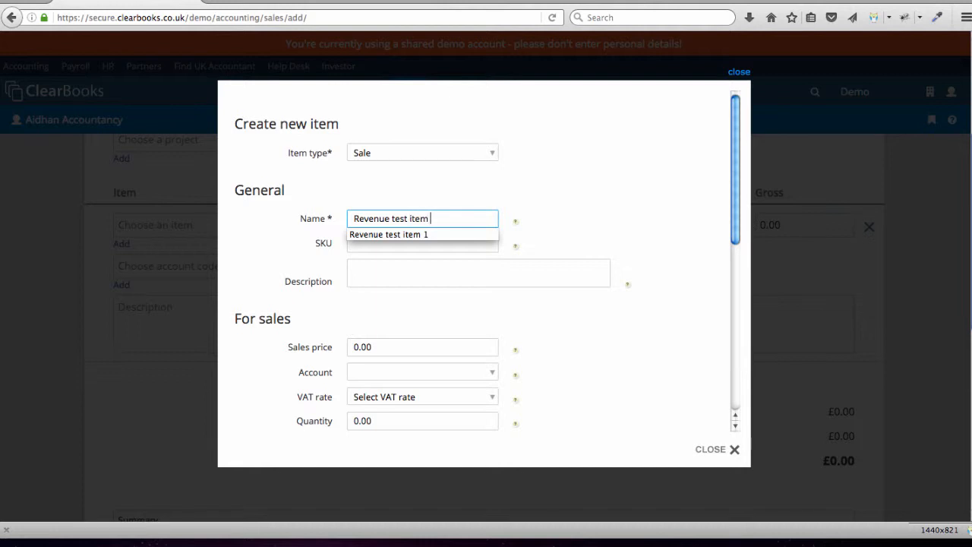
text(2)
click(560, 228)
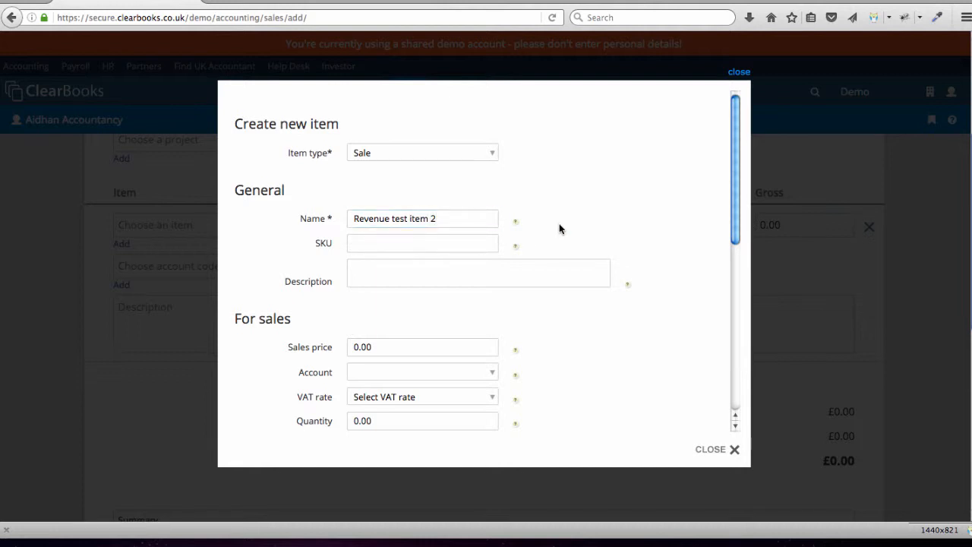
scroll(559, 229, down, 10)
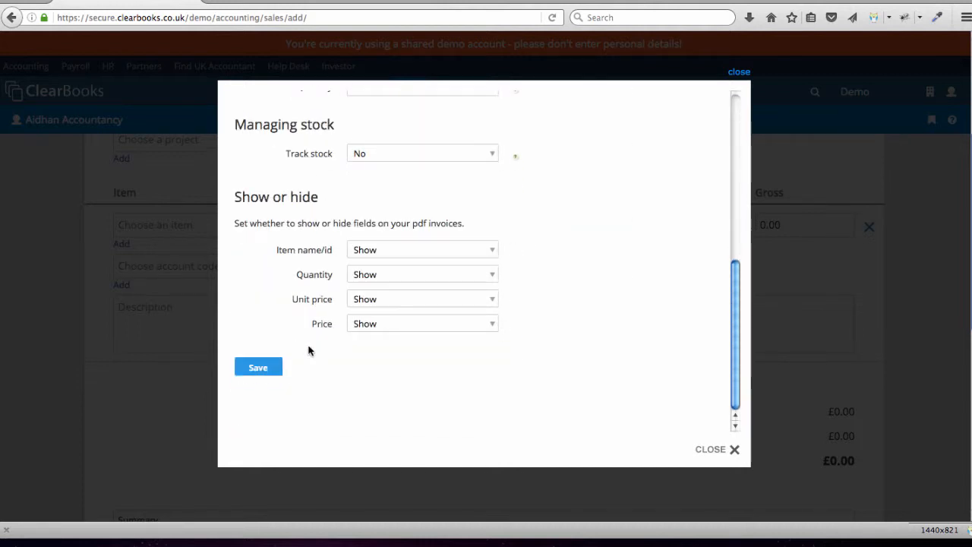
click(260, 367)
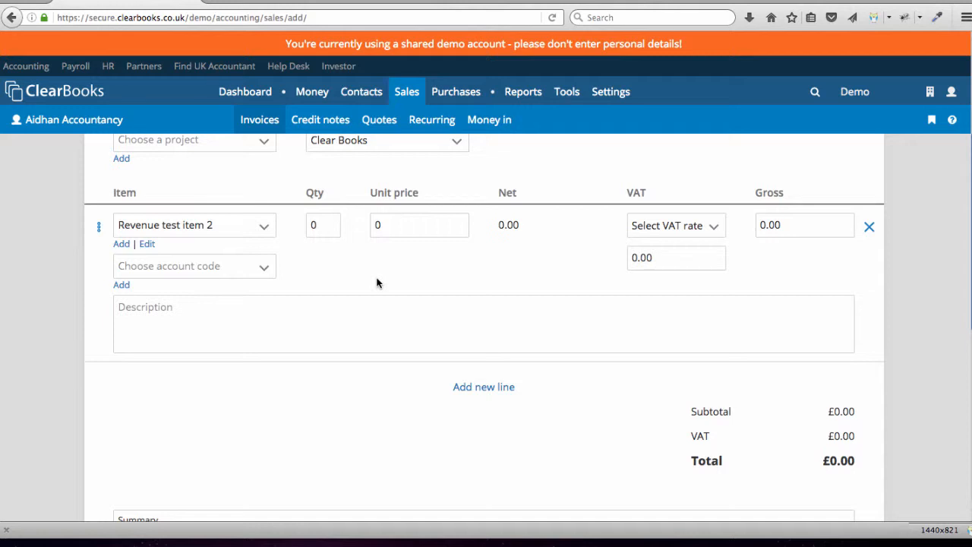
- Set the invoice line's quantity to 5 and its unit price to 300
click(310, 227)
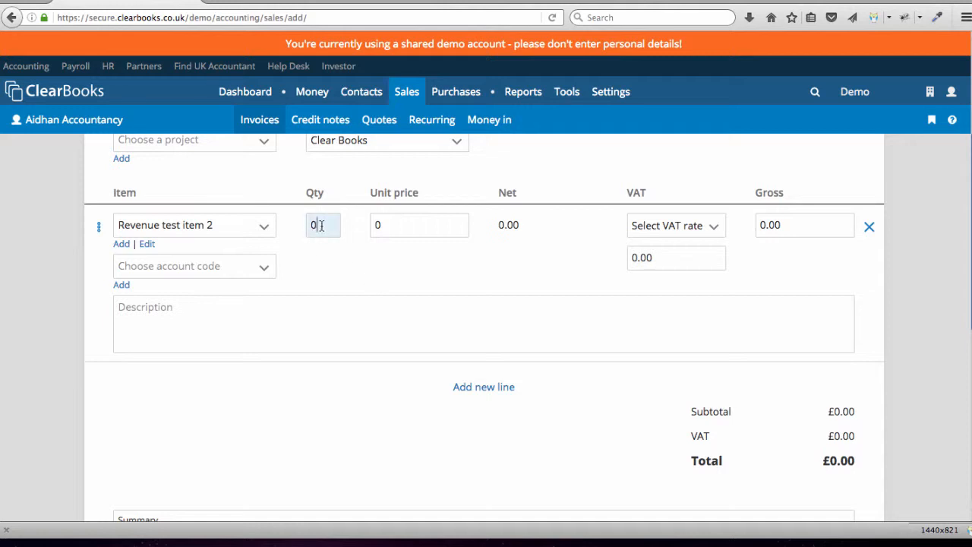
key(BackSpace)
text(5)
key(Tab)
text(300)
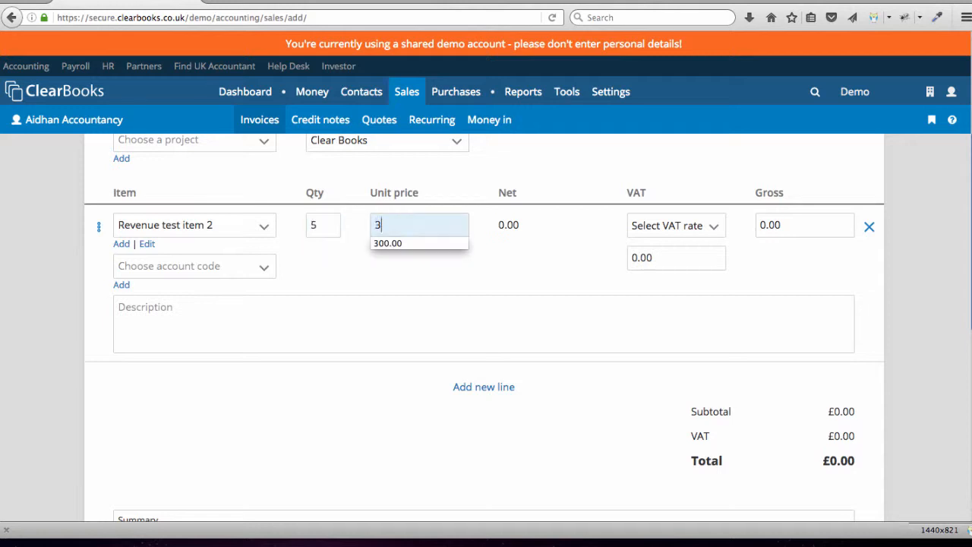
click(316, 271)
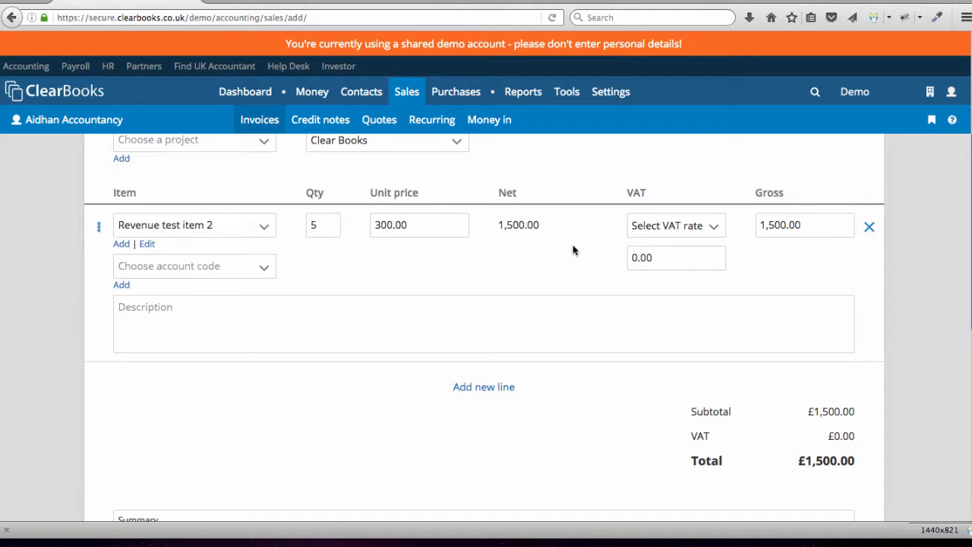
- Set the line's VAT rate to Manual and its account code to Revenue
click(658, 228)
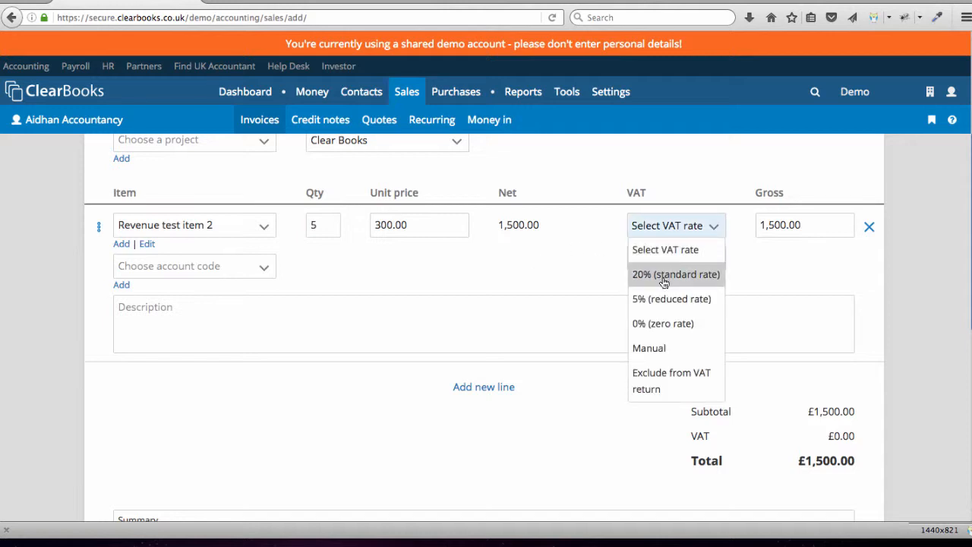
click(664, 351)
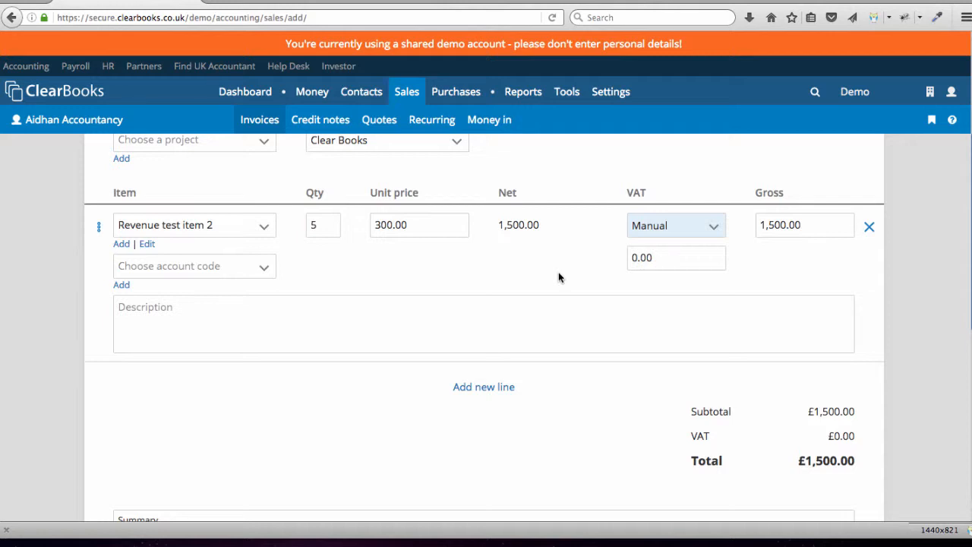
click(263, 269)
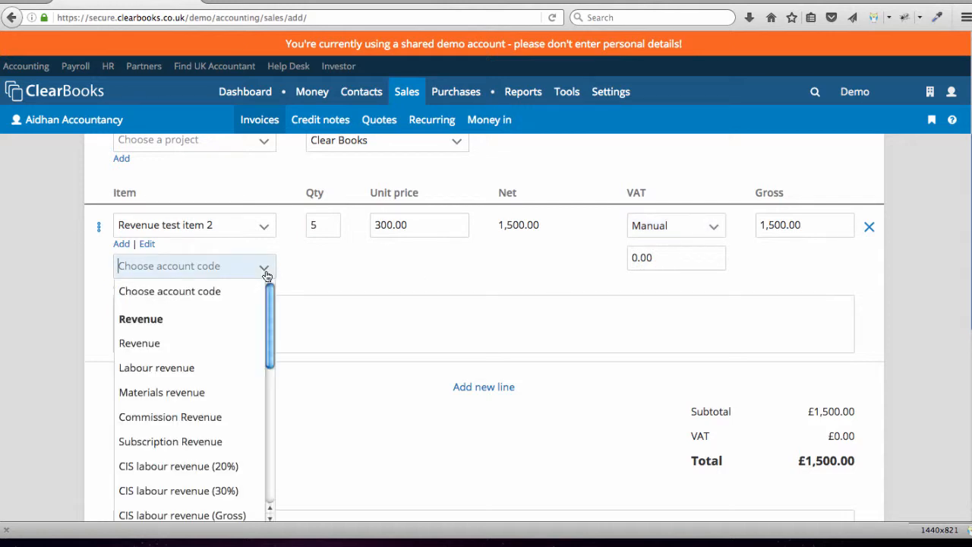
click(213, 346)
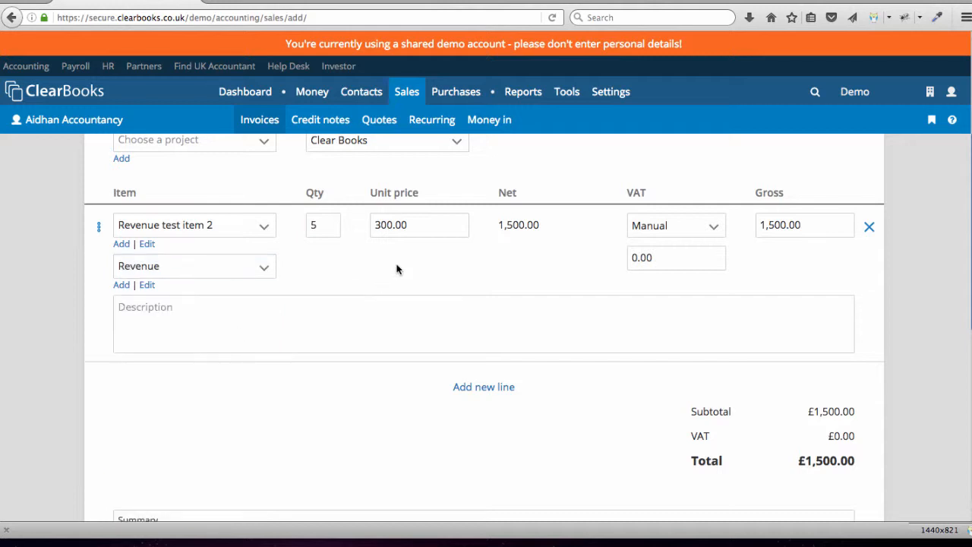
- Enter "5 days work at £300 per day" as the invoice line's description
click(246, 316)
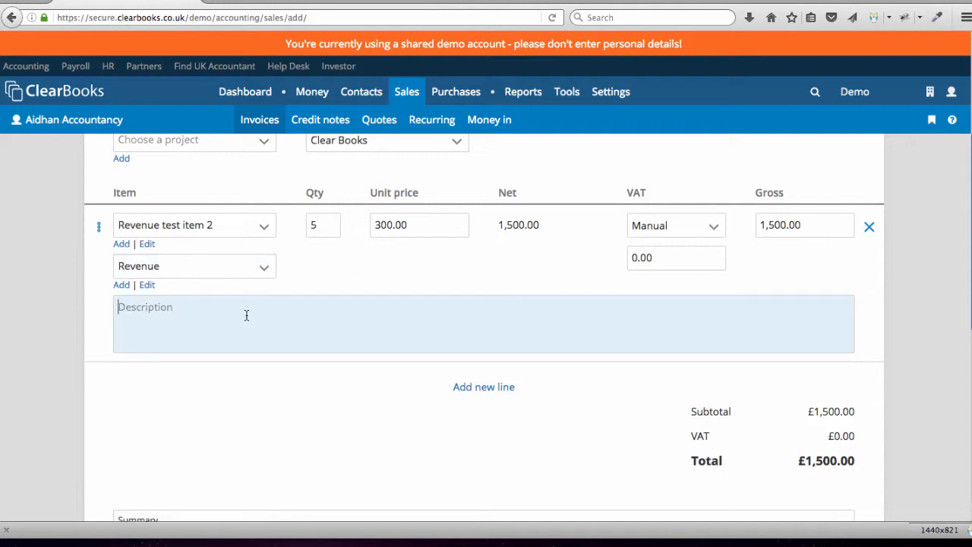
text(5 days work at £)
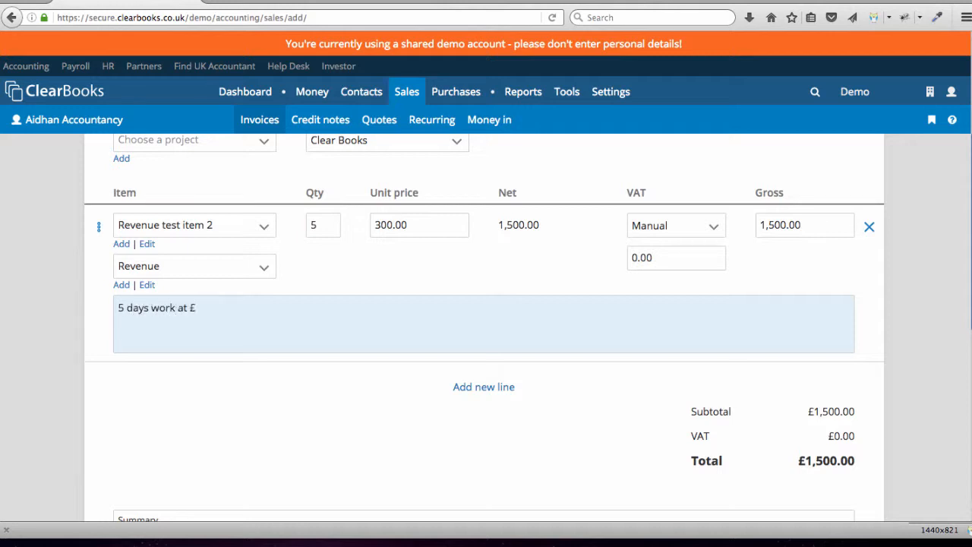
text(300 per day)
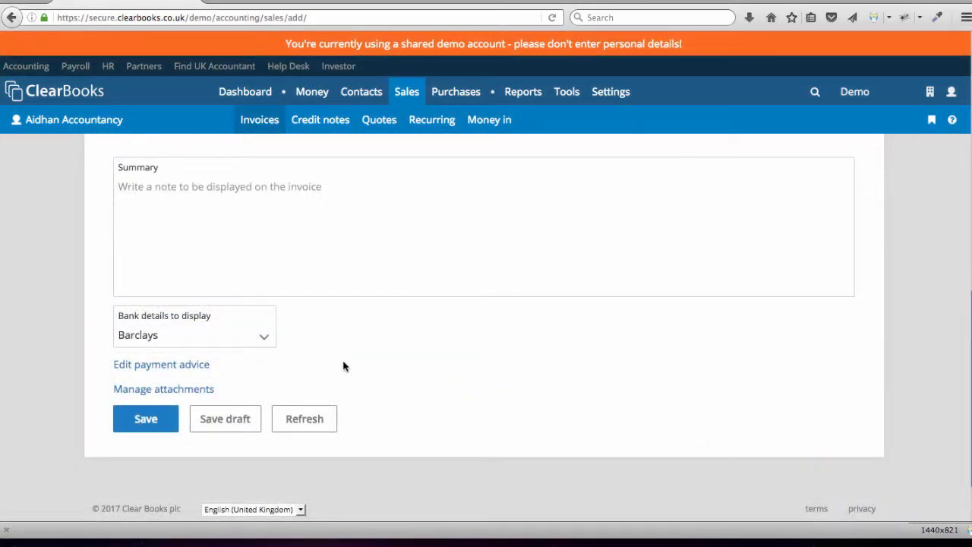
- Add the invoice summary note "5 days work at £300 per day" and save the invoice
click(313, 210)
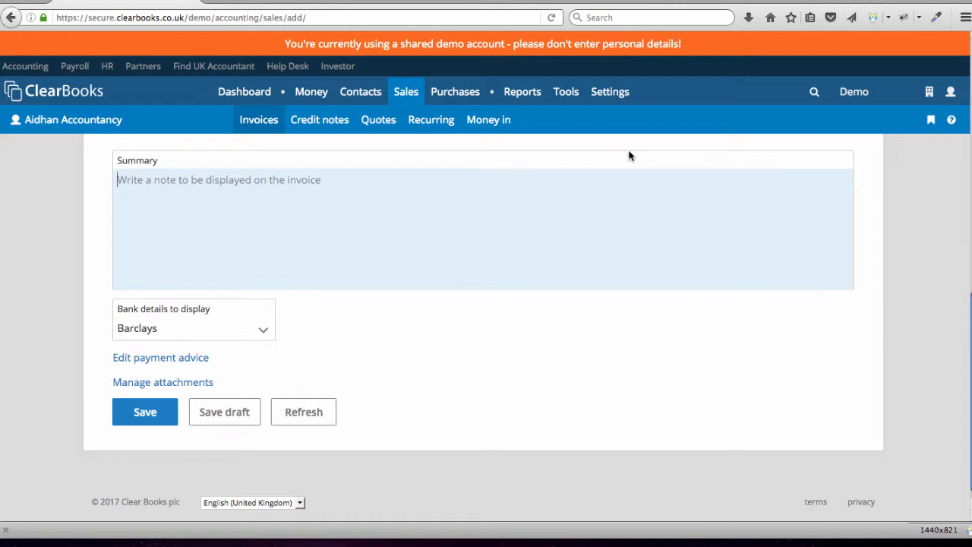
text(5 day)
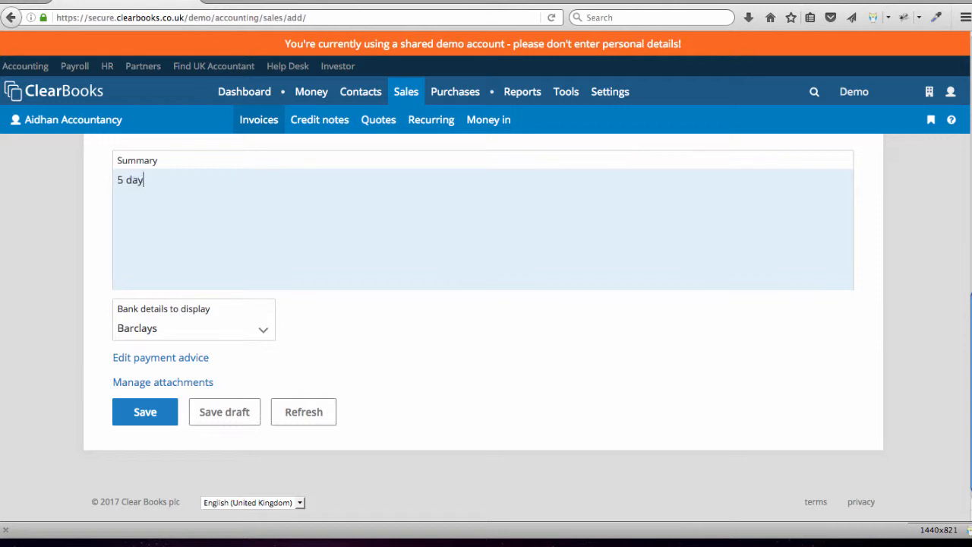
text(s work at £300 per day)
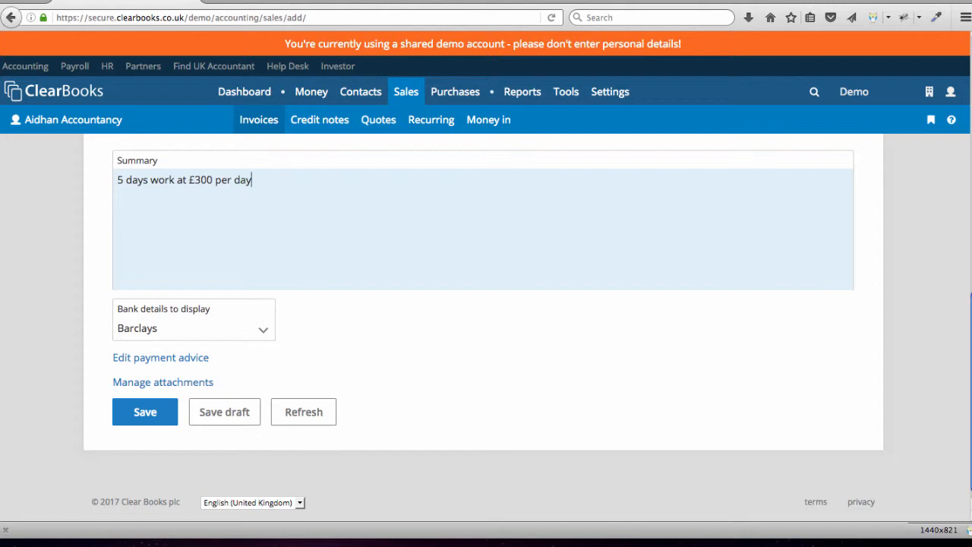
click(145, 413)
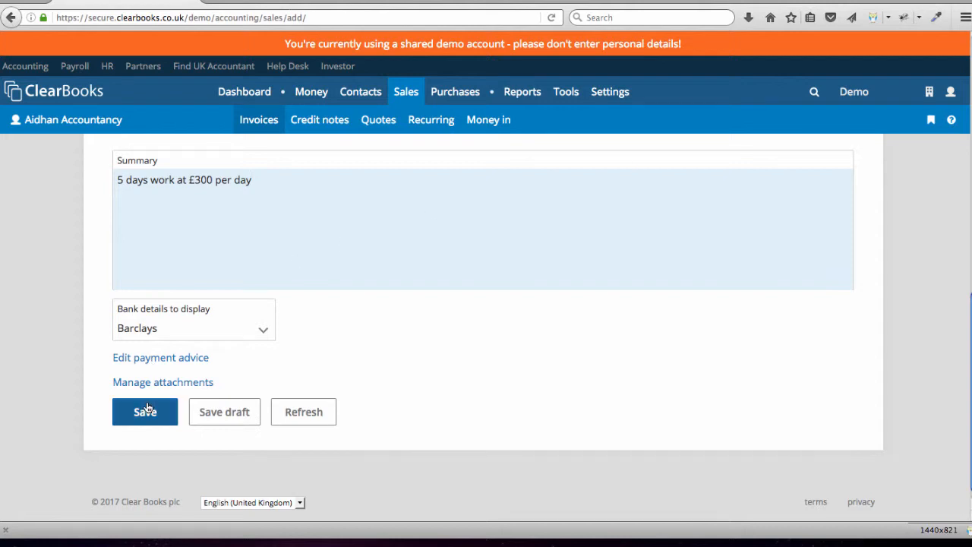